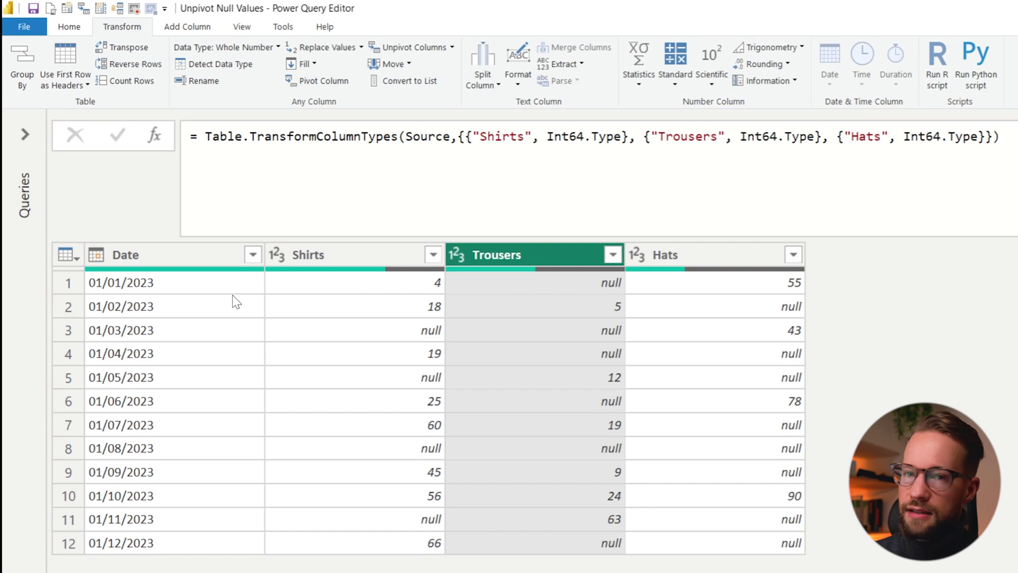
Step: Unpivot only the Shirts, Trousers and Hats columns into Attribute and Value rows beside each Date
{"action": "left_click", "coordinate": [367, 264]}
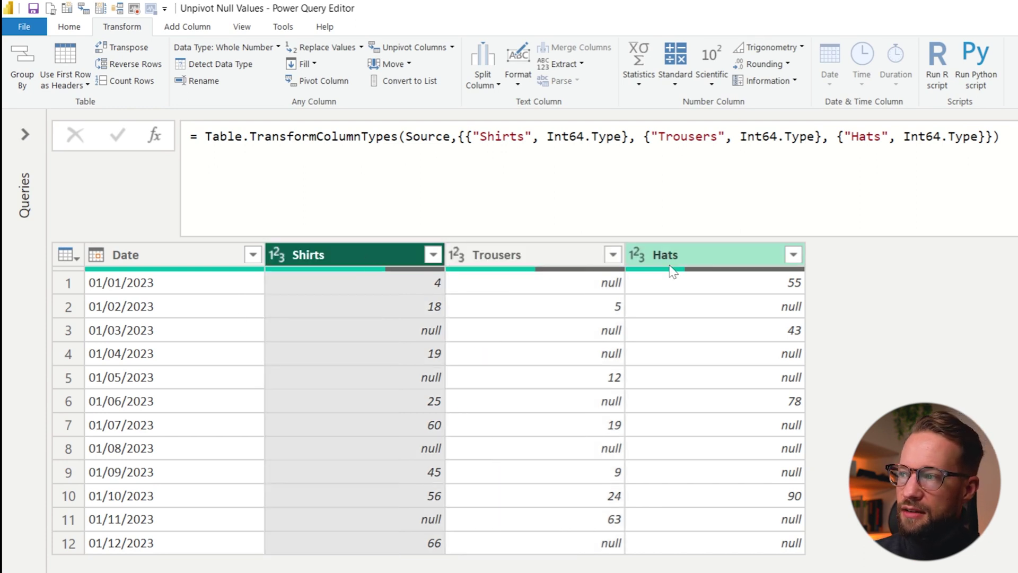
{"action": "left_click", "coordinate": [693, 262], "text": "shift"}
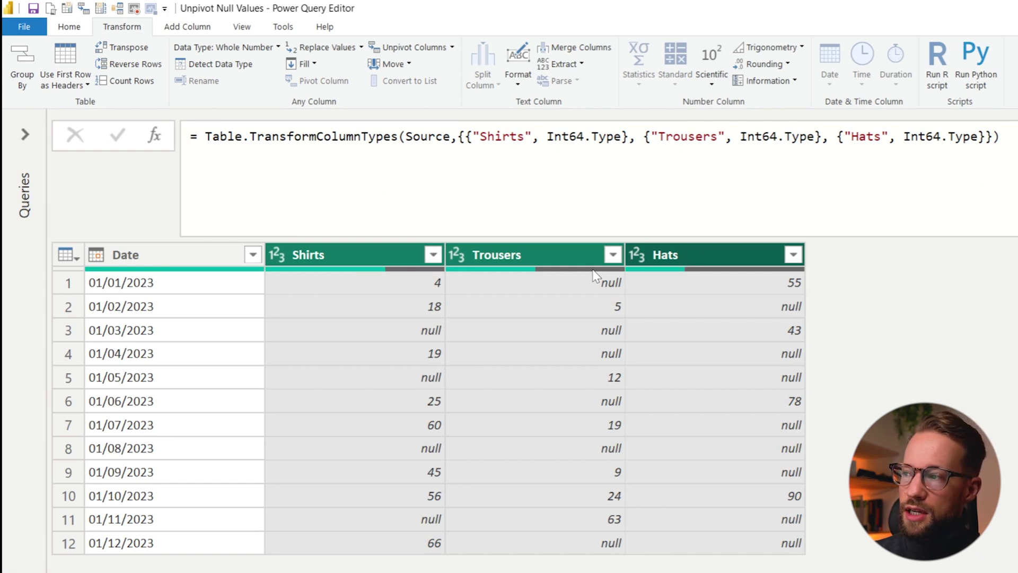
{"action": "right_click", "coordinate": [705, 255]}
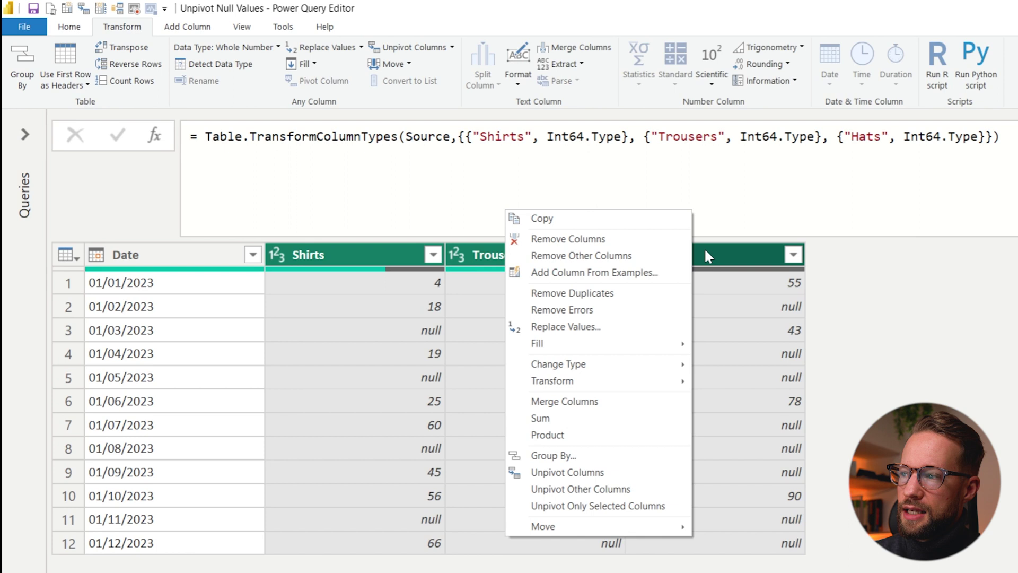
{"action": "left_click", "coordinate": [603, 506]}
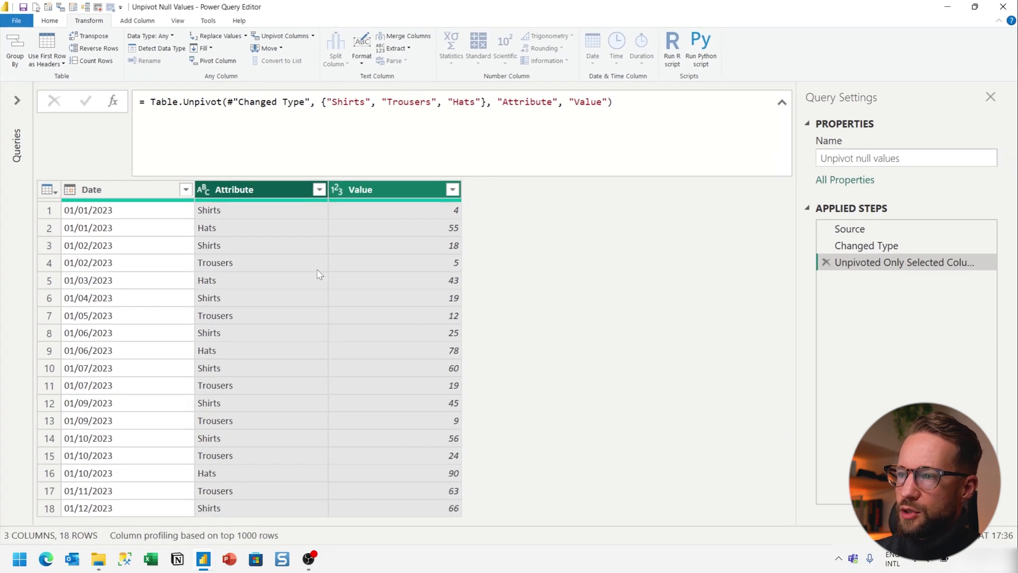
{"action": "left_click", "coordinate": [865, 246]}
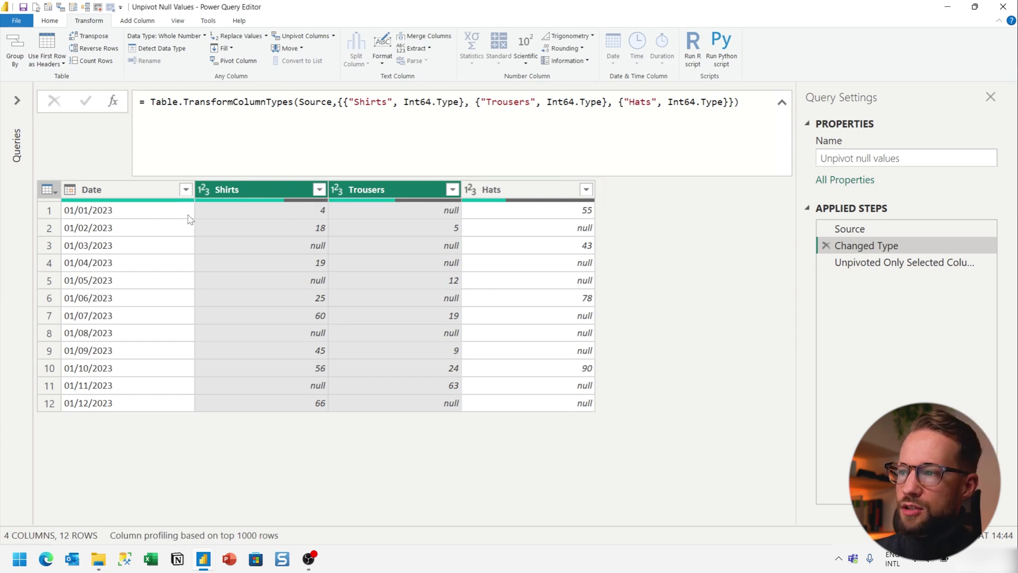
{"action": "left_click", "coordinate": [50, 211]}
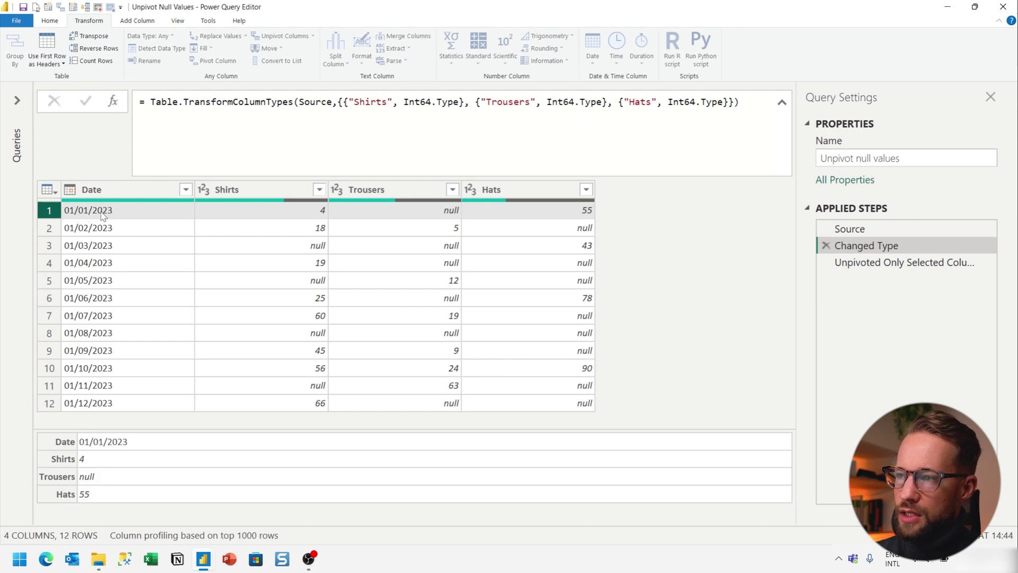
{"action": "left_click", "coordinate": [886, 263]}
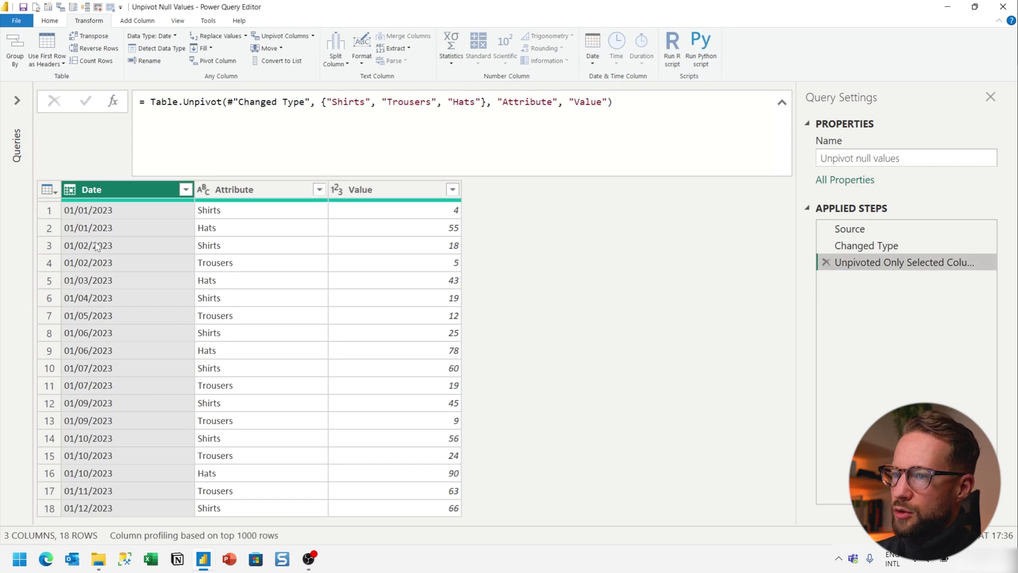
{"action": "mouse_move", "coordinate": [57, 199]}
{"action": "left_mouse_down"}
{"action": "mouse_move", "coordinate": [32, 199]}
{"action": "mouse_move", "coordinate": [156, 217]}
{"action": "left_mouse_up"}
{"action": "key", "text": "e"}
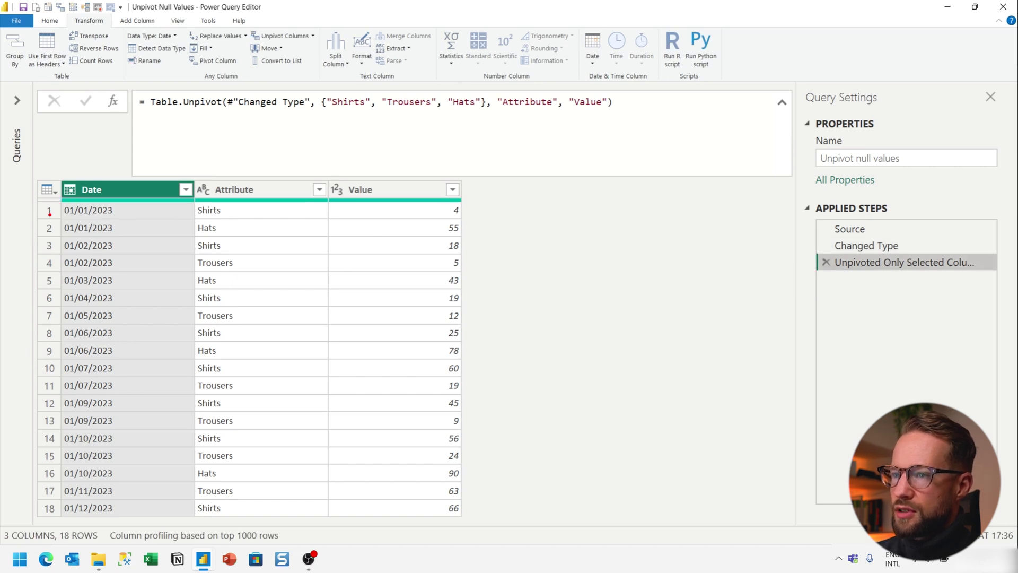
{"action": "mouse_move", "coordinate": [35, 201]}
{"action": "left_mouse_down"}
{"action": "mouse_move", "coordinate": [344, 237]}
{"action": "mouse_move", "coordinate": [472, 237]}
{"action": "left_mouse_up"}
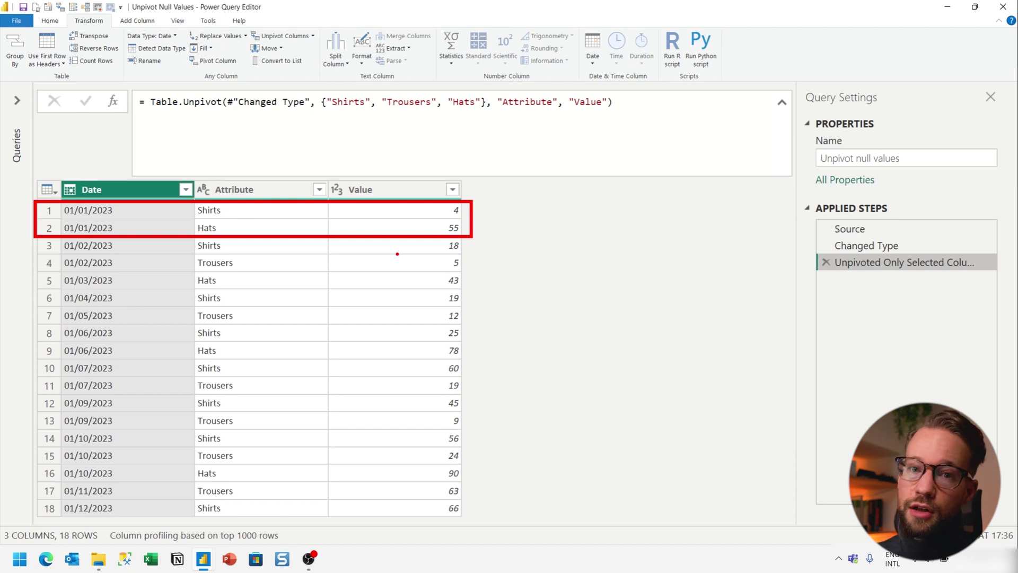
{"action": "key", "text": "Escape"}
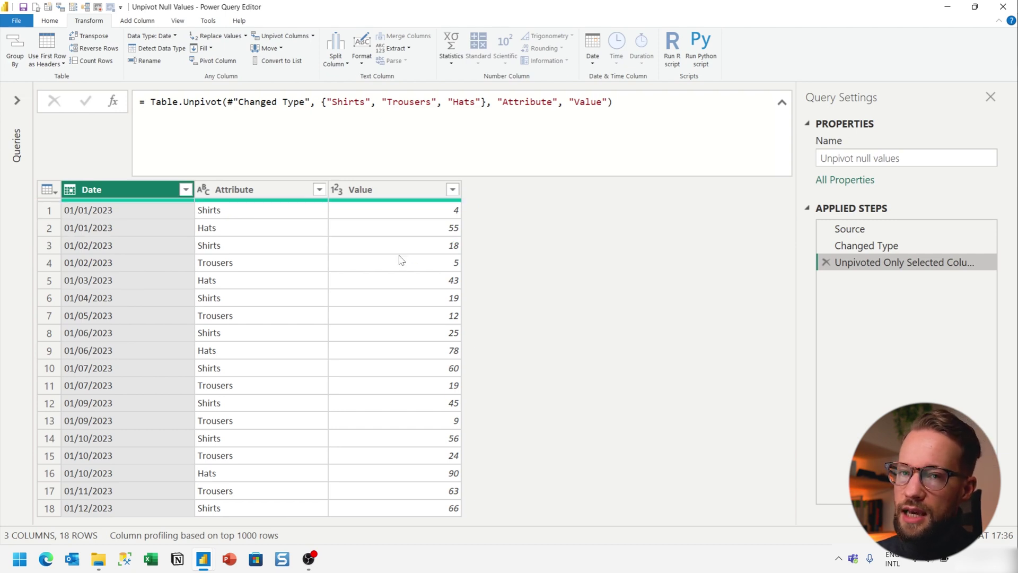
{"action": "left_click", "coordinate": [848, 246]}
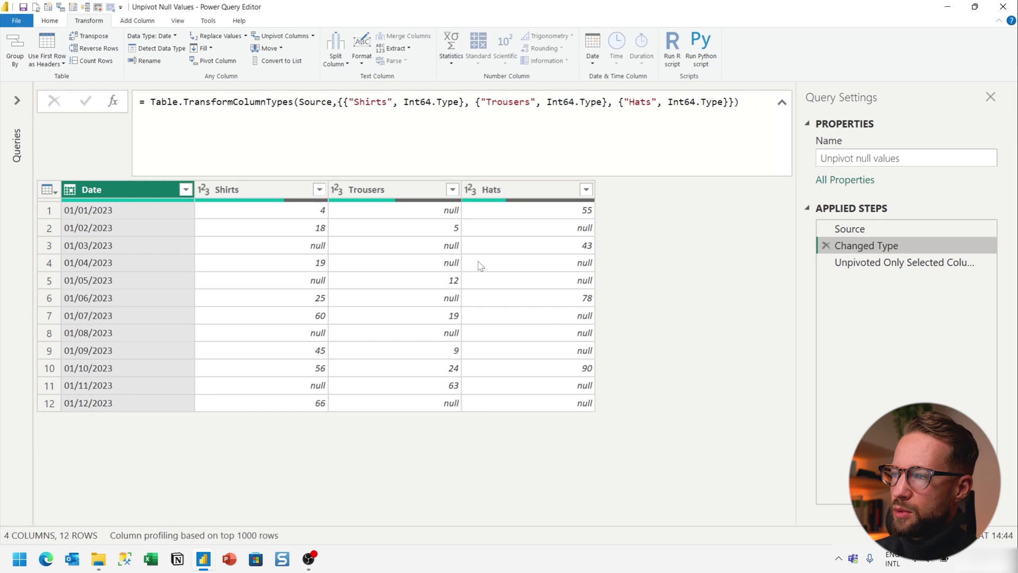
{"action": "left_click", "coordinate": [419, 211]}
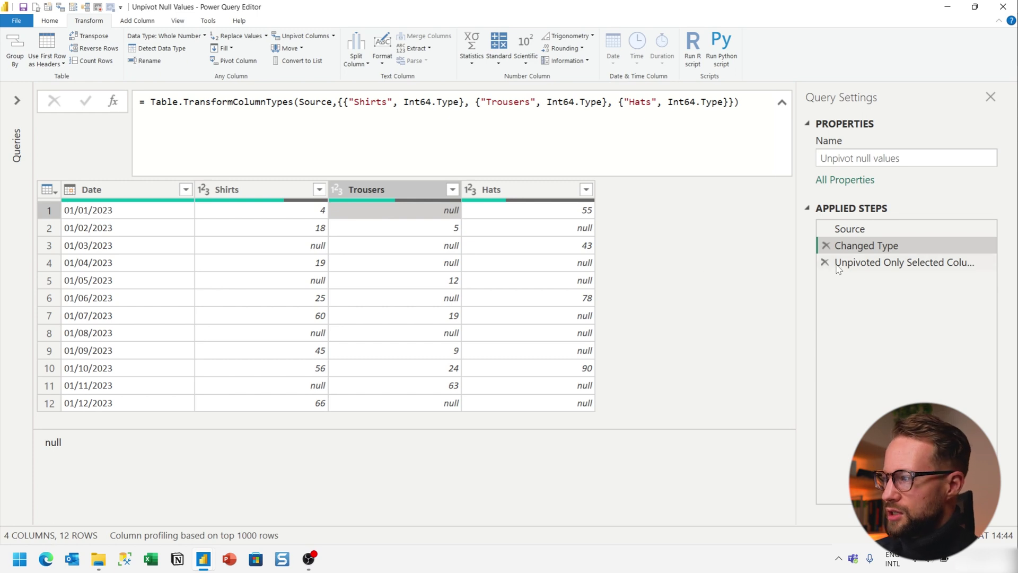
{"action": "left_click", "coordinate": [890, 262]}
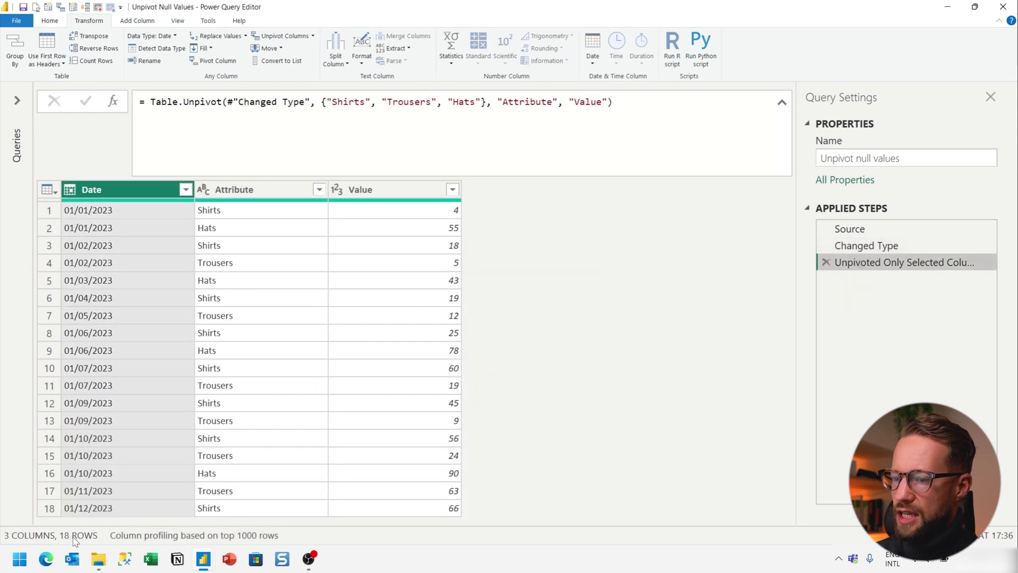
{"action": "left_click", "coordinate": [872, 246]}
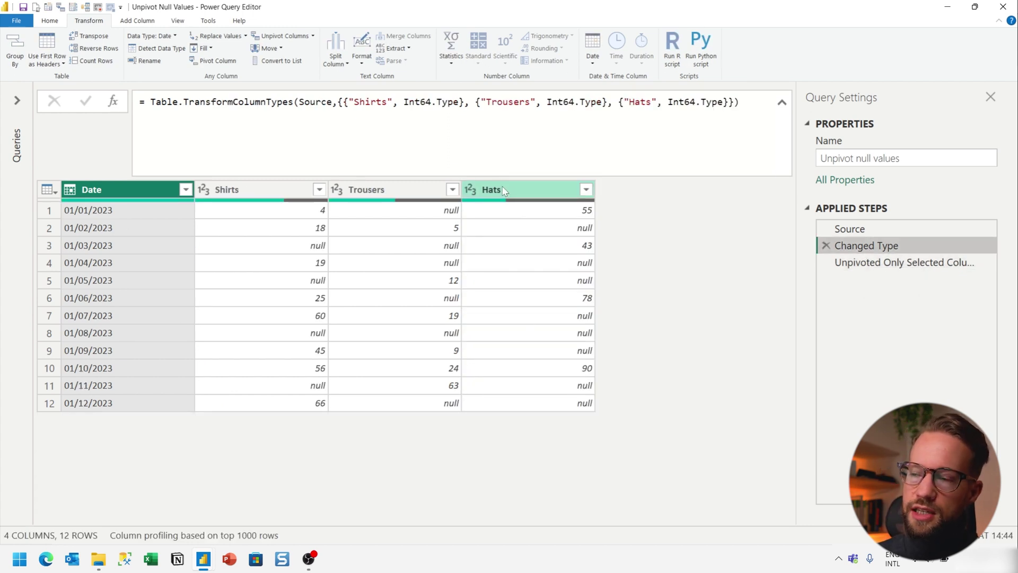
Step: Insert a Replaced Value step before the unpivot that turns null into 0 in Shirts, Trousers and Hats
{"action": "left_click", "coordinate": [284, 194]}
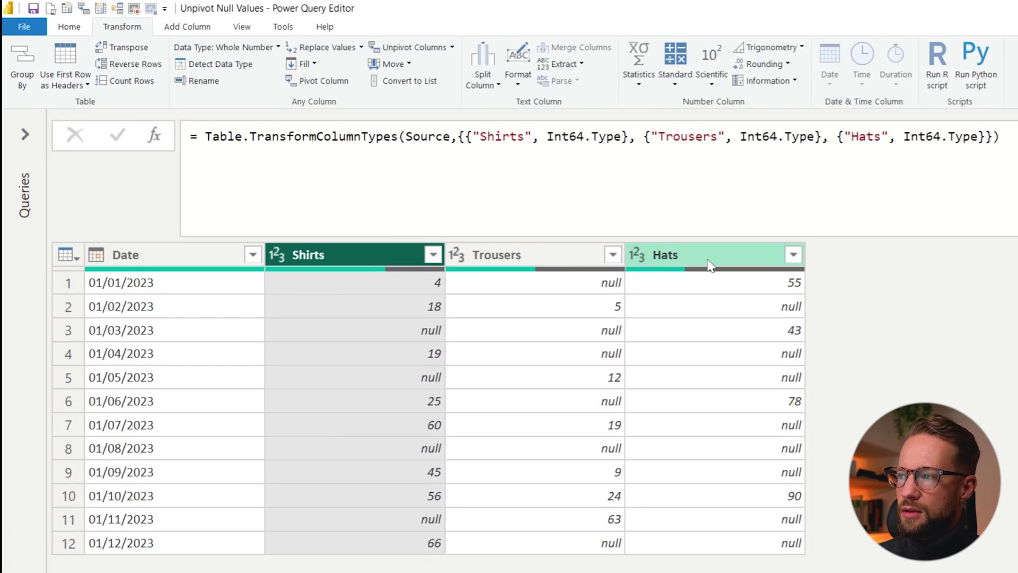
{"action": "left_click", "coordinate": [535, 191], "text": "shift"}
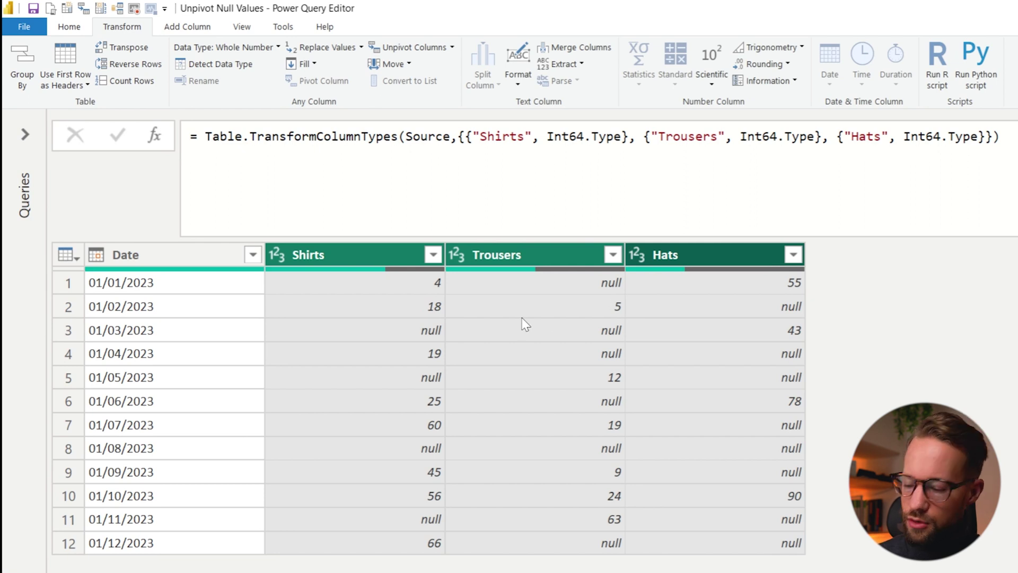
{"action": "right_click", "coordinate": [694, 259]}
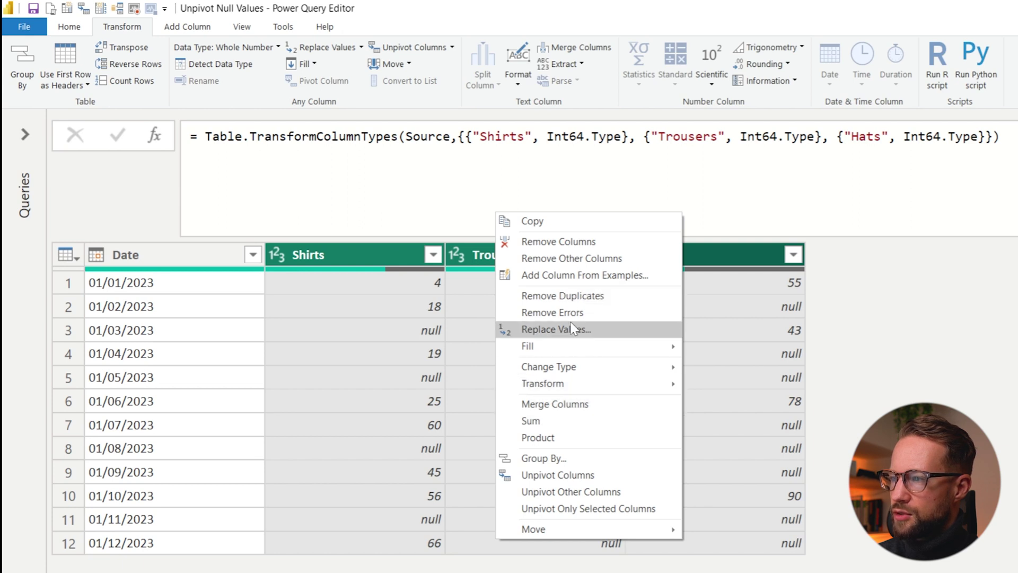
{"action": "left_click", "coordinate": [556, 329]}
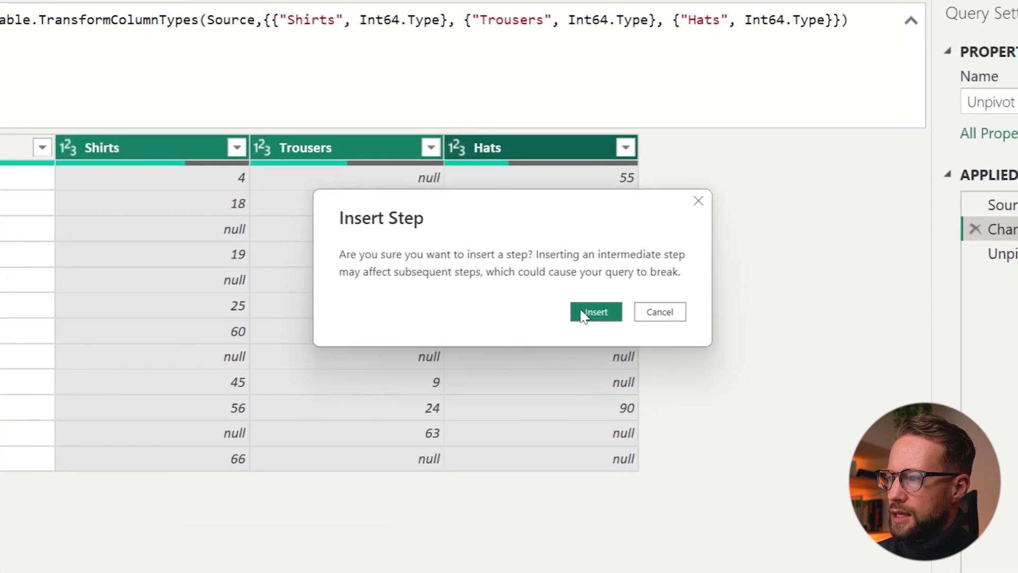
{"action": "left_click", "coordinate": [583, 314]}
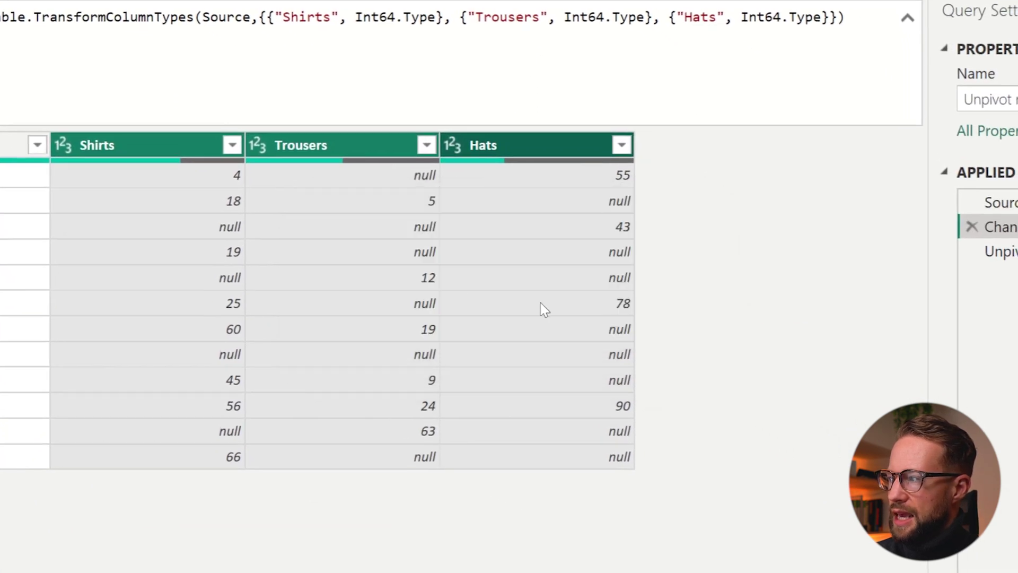
{"action": "type", "text": "null"}
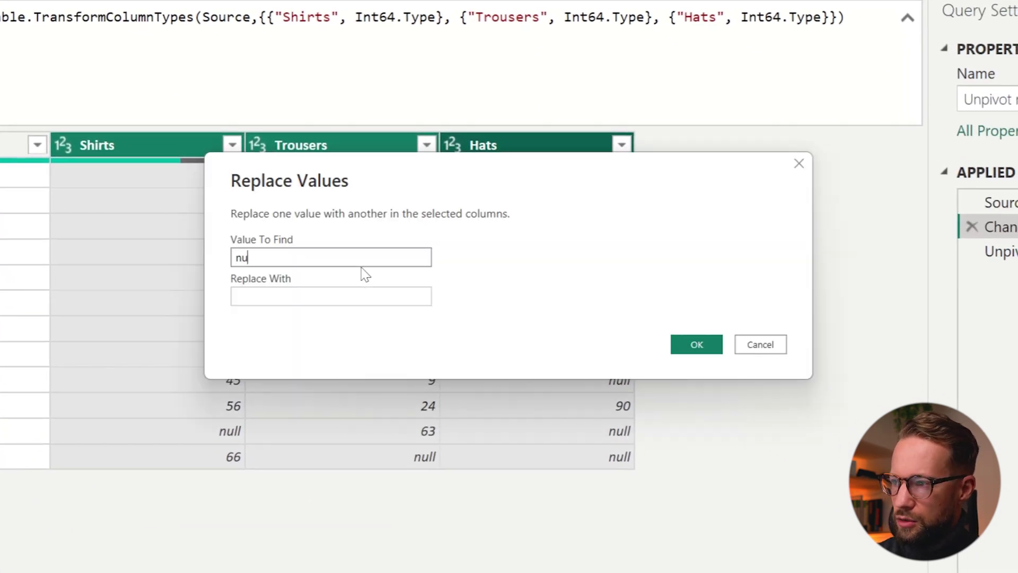
{"action": "left_click", "coordinate": [324, 295]}
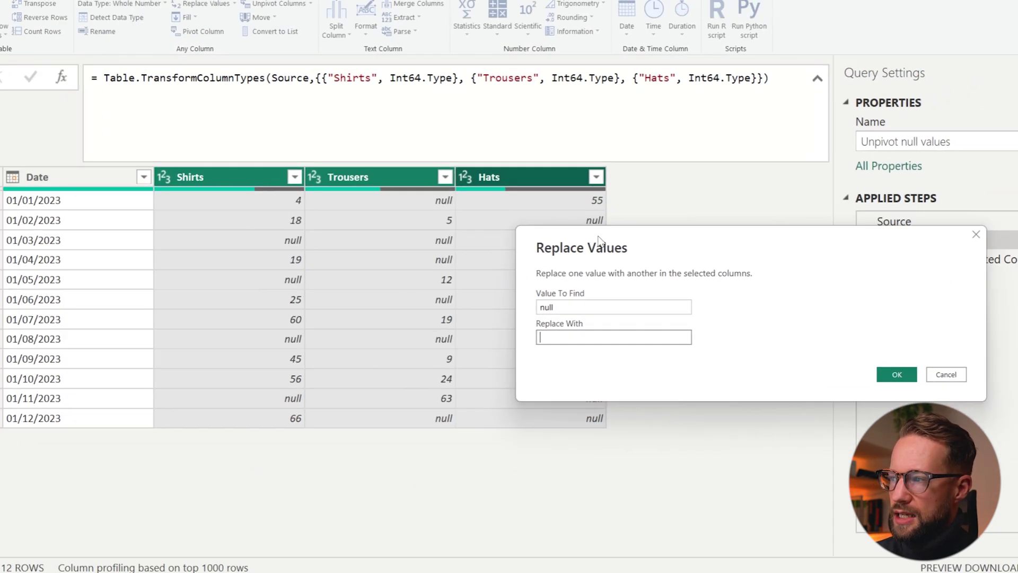
{"action": "left_click_drag", "start_coordinate": [310, 168], "coordinate": [684, 286]}
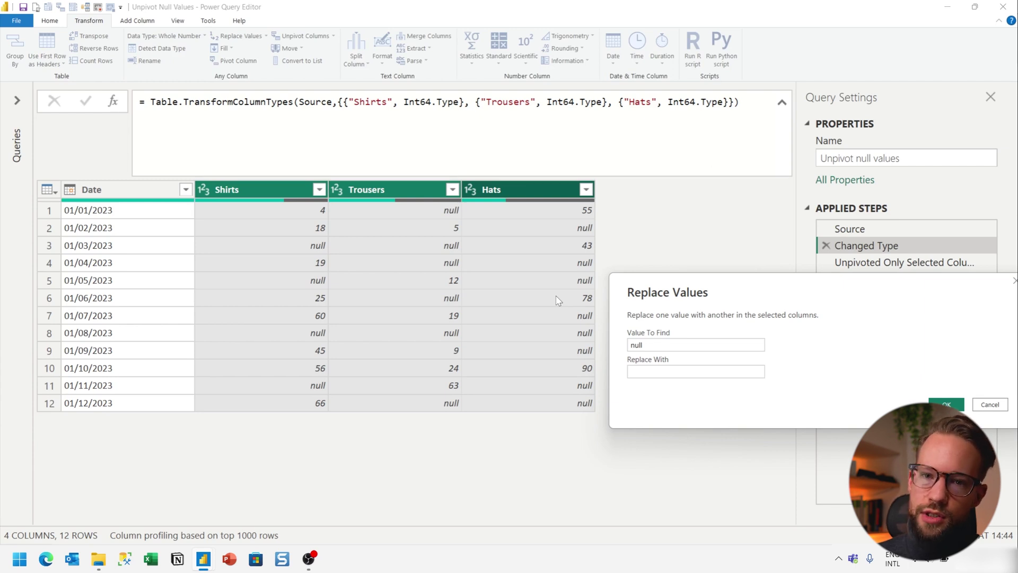
{"action": "left_click", "coordinate": [647, 369]}
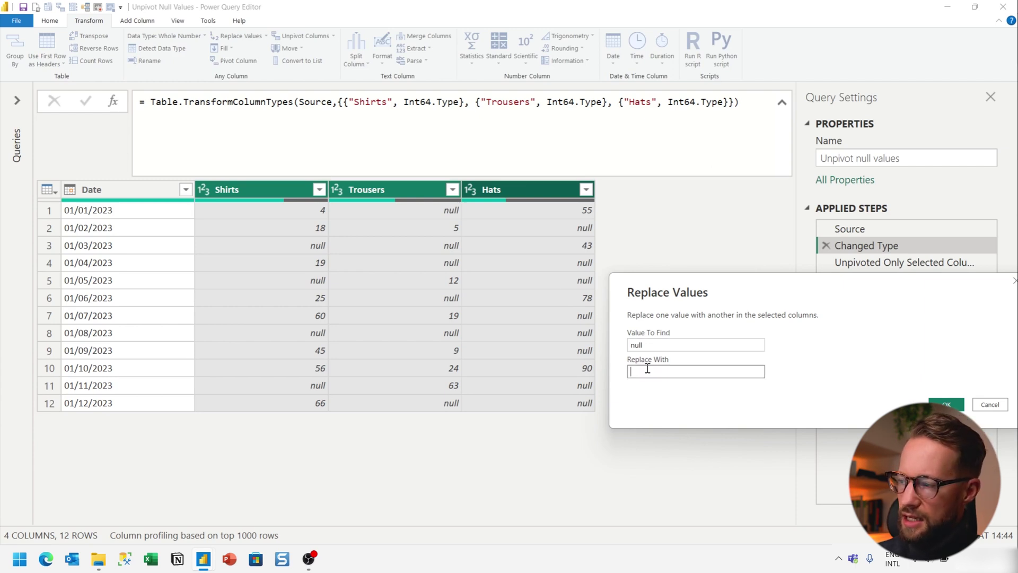
{"action": "type", "text": "0"}
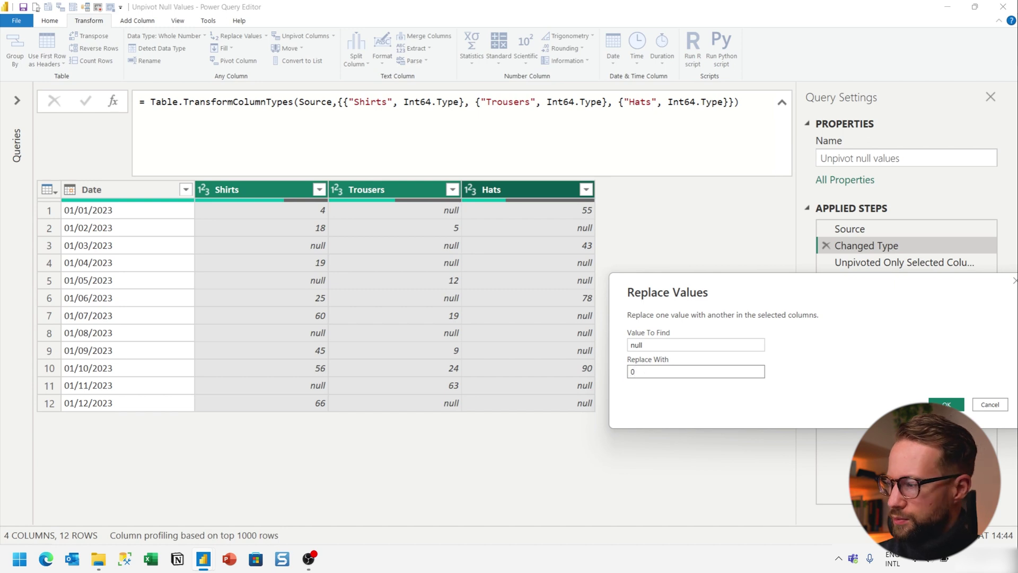
{"action": "key", "text": "Return"}
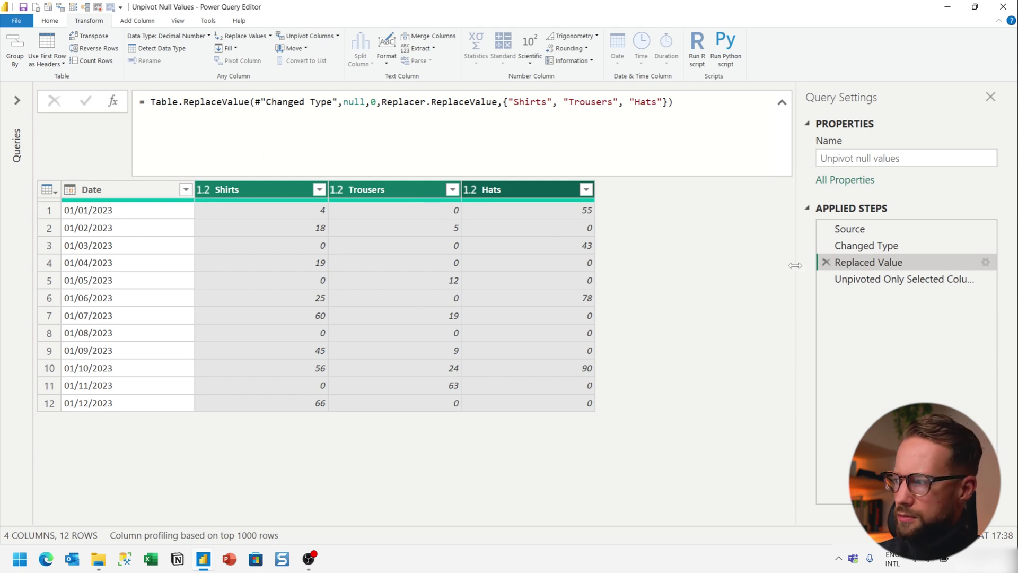
Step: Add a final Replaced Value1 step turning 0 in the unpivoted Value column back into null
{"action": "left_click", "coordinate": [885, 281]}
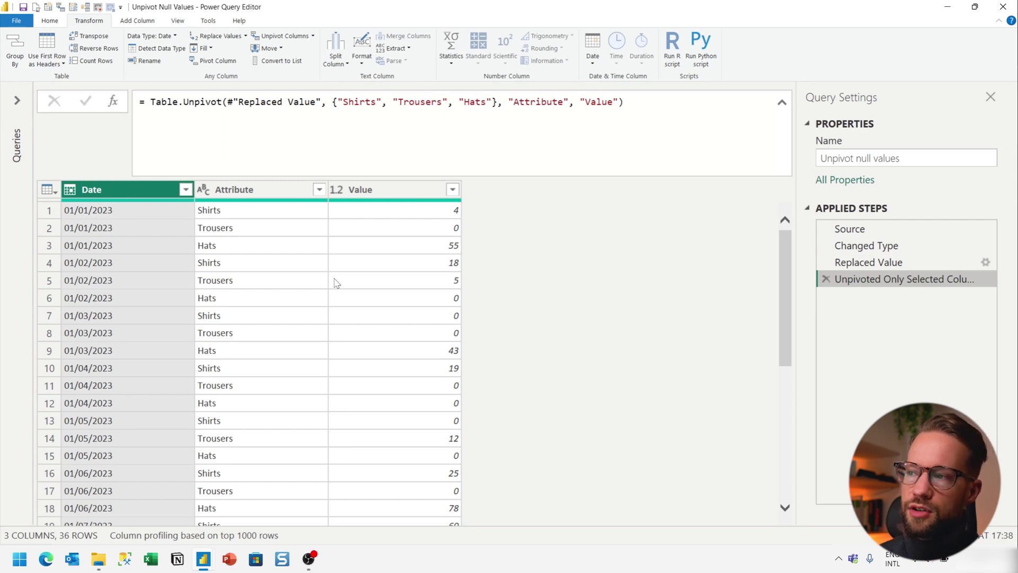
{"action": "left_click", "coordinate": [395, 192]}
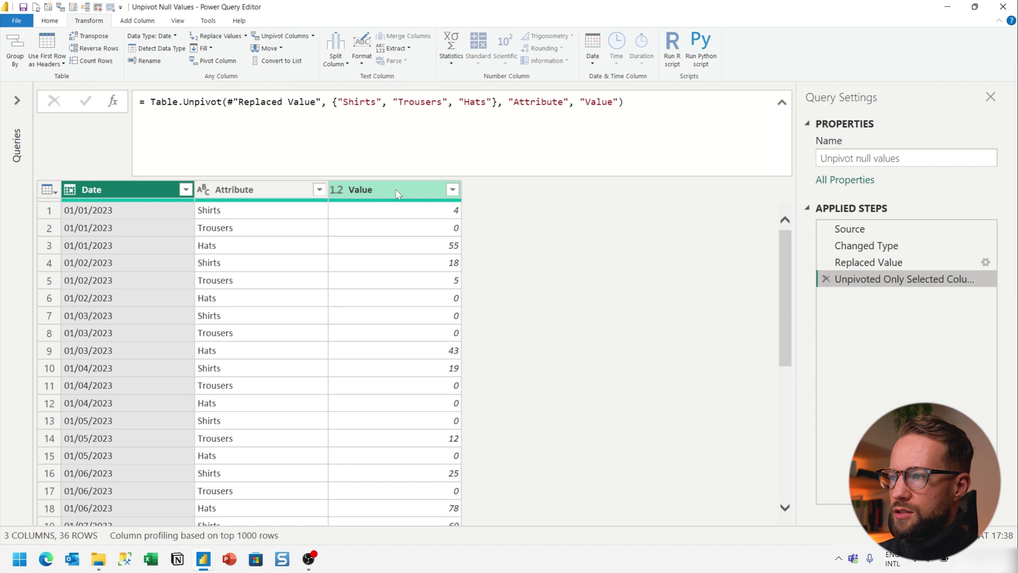
{"action": "right_click", "coordinate": [397, 193]}
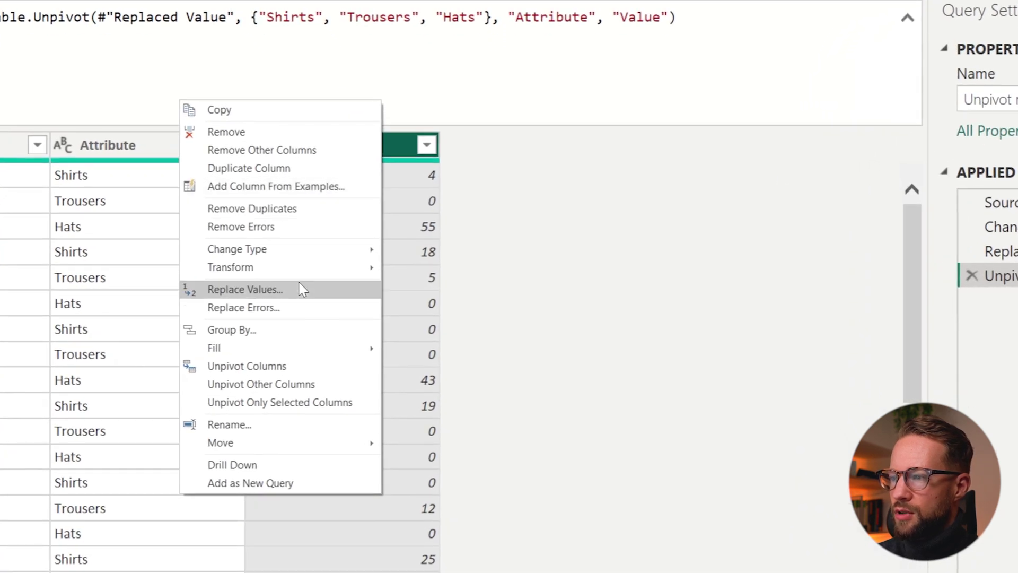
{"action": "left_click", "coordinate": [298, 289]}
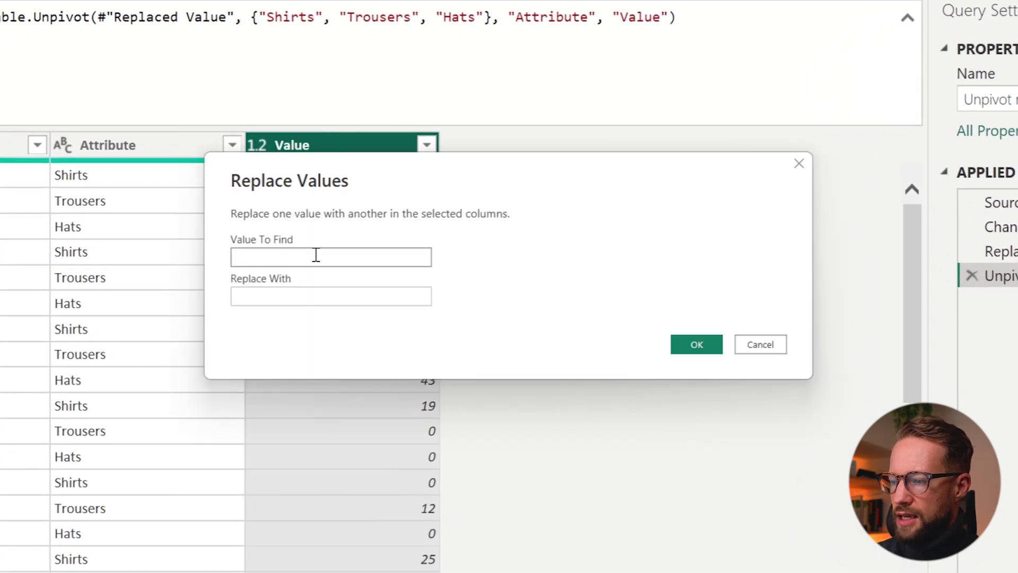
{"action": "type", "text": "0"}
{"action": "key", "text": "Tab"}
{"action": "type", "text": "null"}
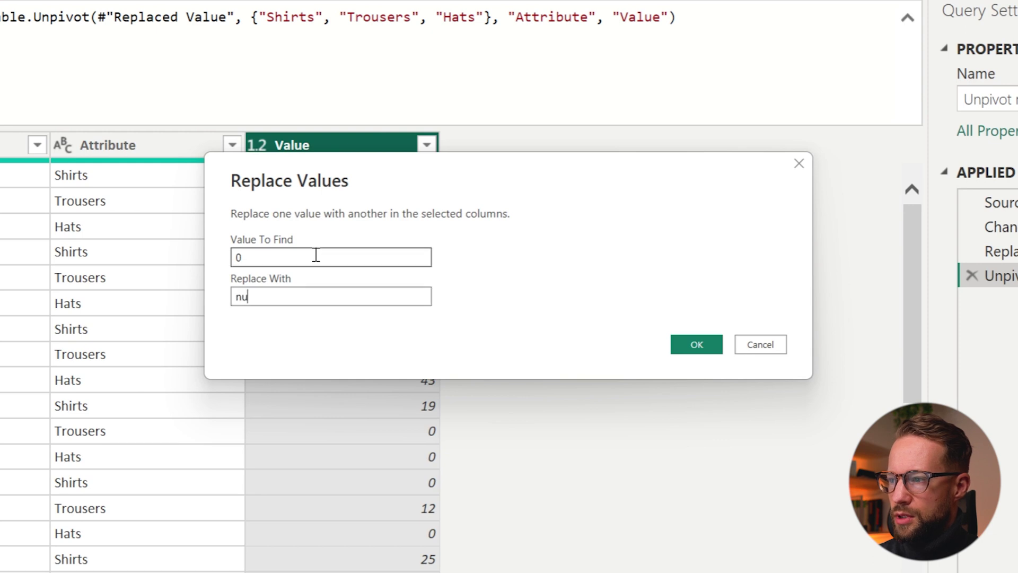
{"action": "left_click", "coordinate": [687, 350]}
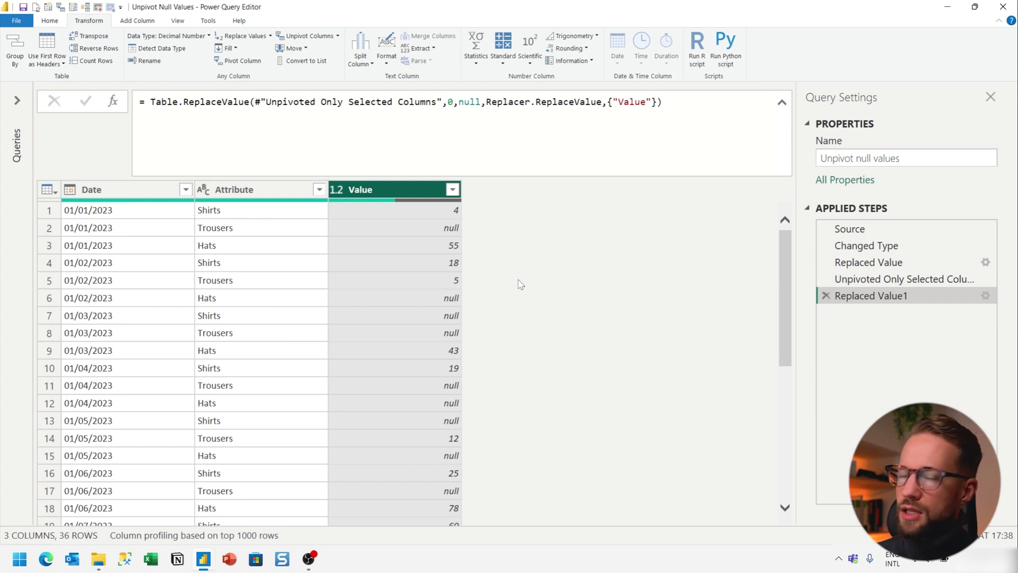
Step: Change the Replaced Value formula's placeholder from 0 to 999999
{"action": "left_click", "coordinate": [870, 262]}
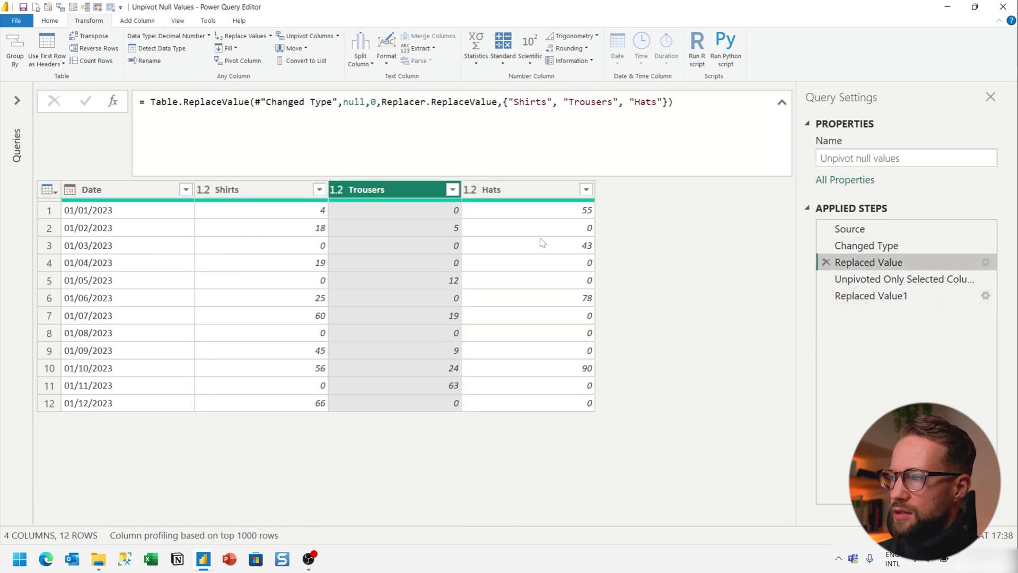
{"action": "double_click", "coordinate": [373, 102]}
{"action": "type", "text": "999999"}
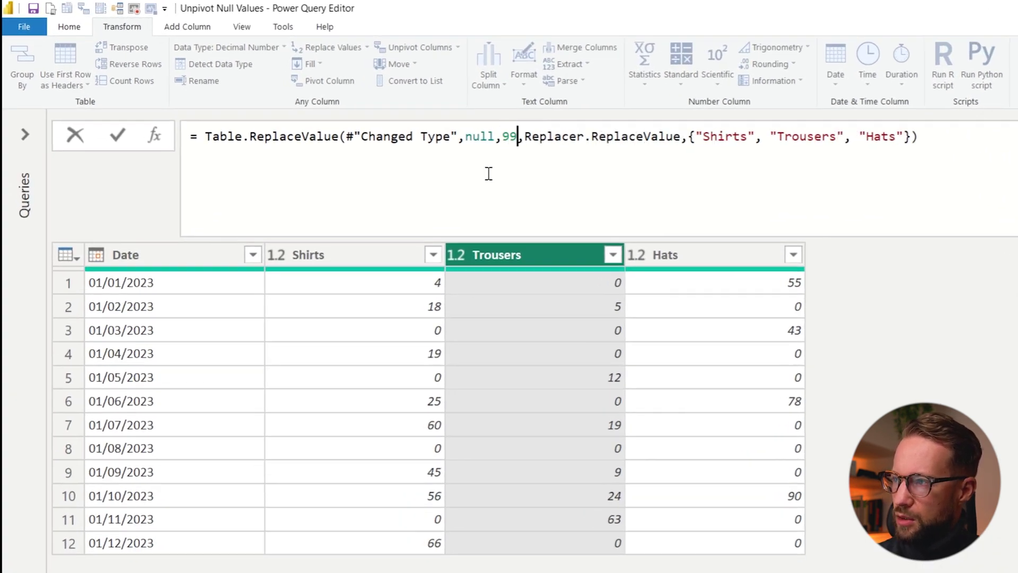
{"action": "key", "text": "Return"}
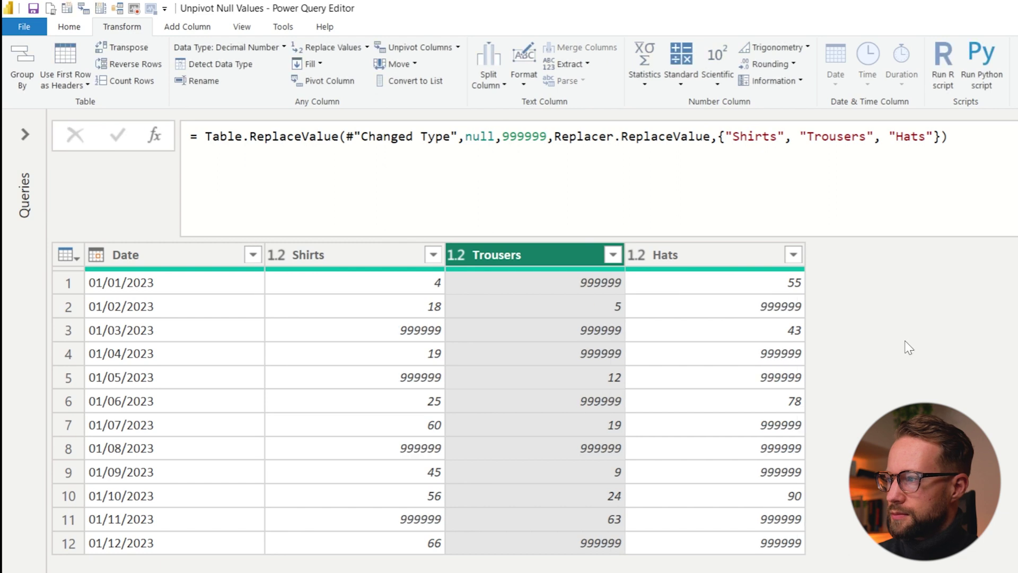
Step: Edit the Replaced Value1 formula so 999999, not 0, is turned back into null
{"action": "left_click", "coordinate": [884, 300]}
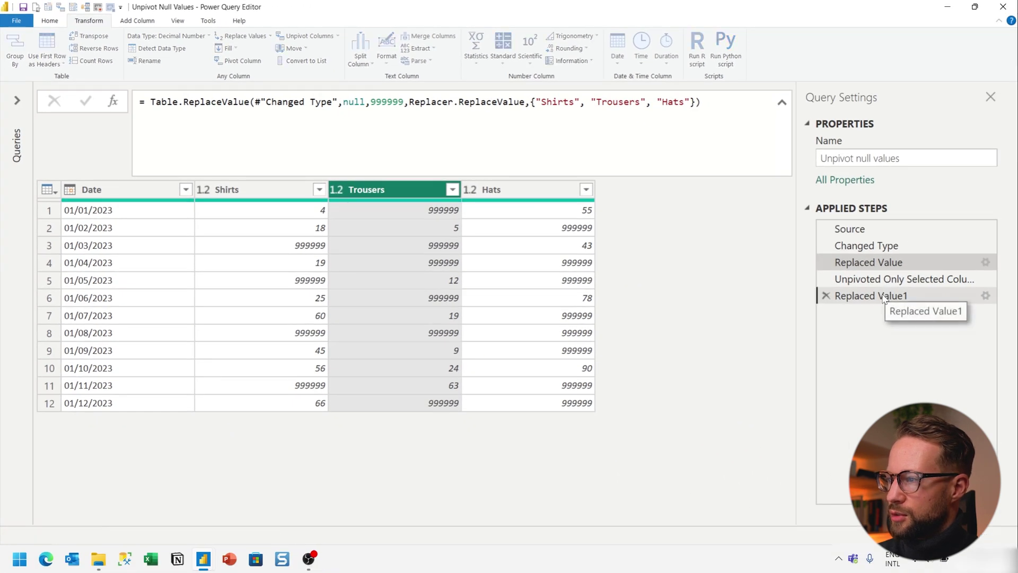
{"action": "double_click", "coordinate": [450, 102]}
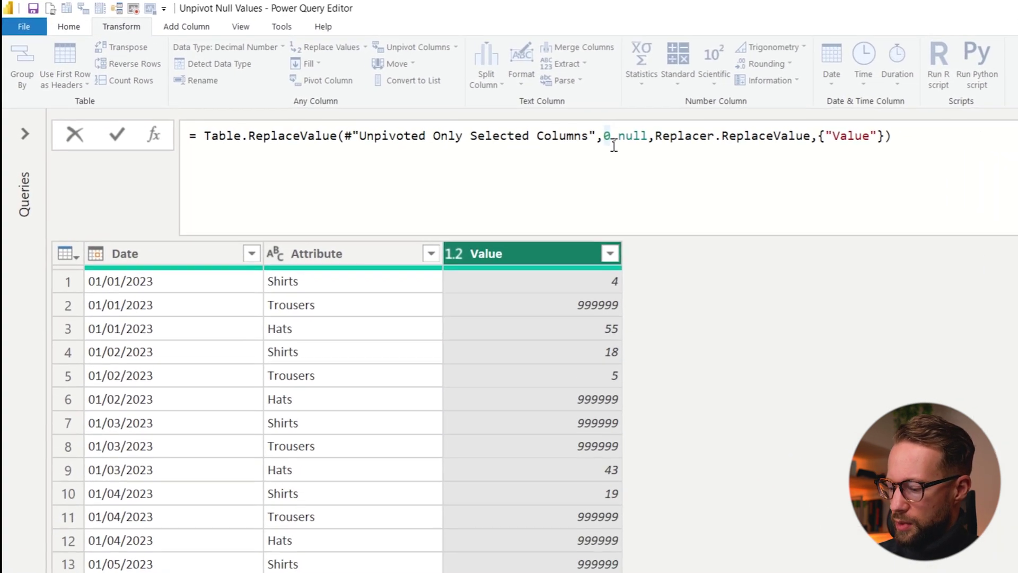
{"action": "key", "text": "BackSpace"}
{"action": "type", "text": "999999"}
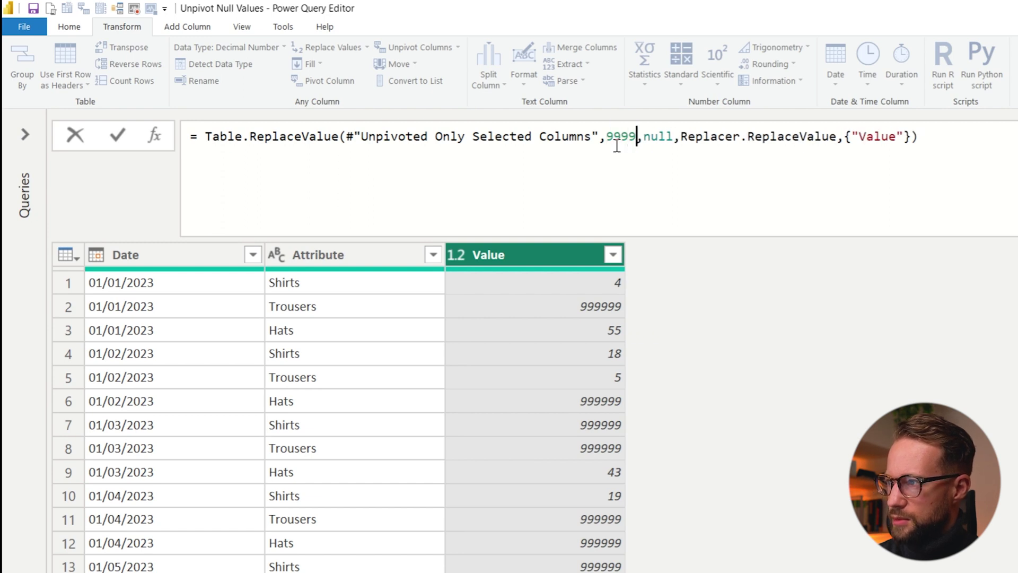
{"action": "key", "text": "Return"}
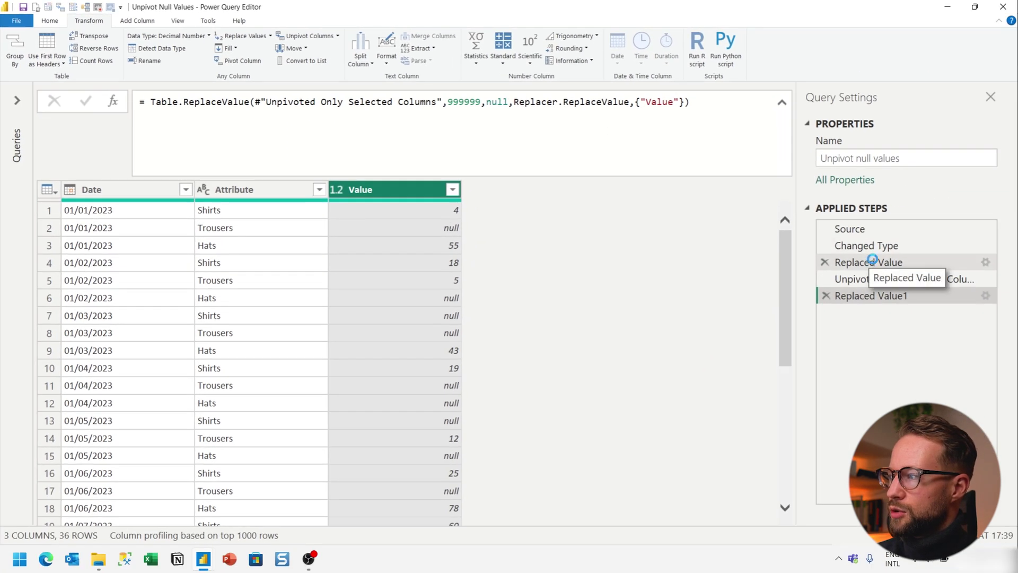
Step: Change the Replaced Value formula's placeholder from 999999 to the text "~"
{"action": "left_click", "coordinate": [872, 263]}
{"action": "double_click", "coordinate": [386, 104]}
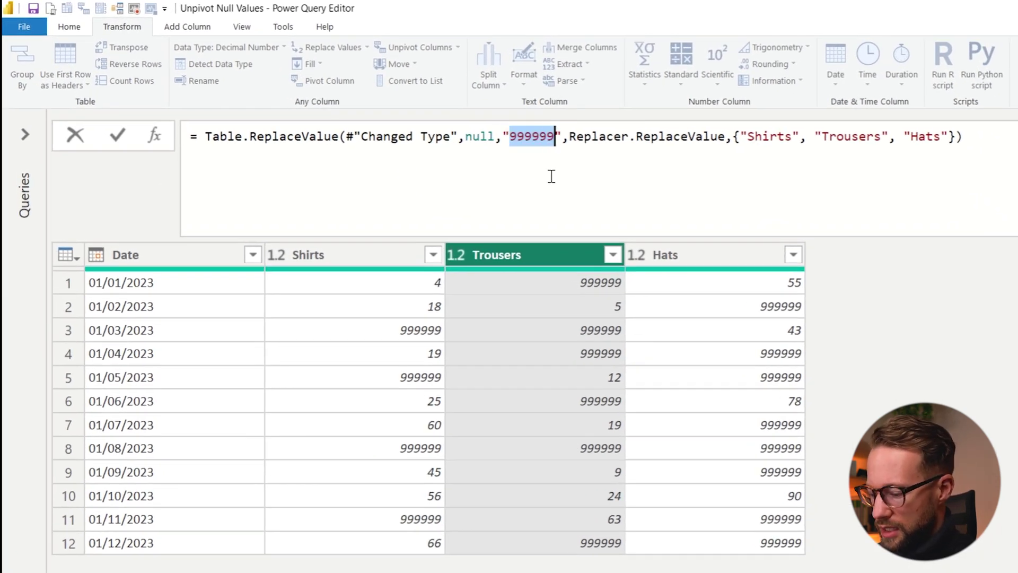
{"action": "type", "text": "~"}
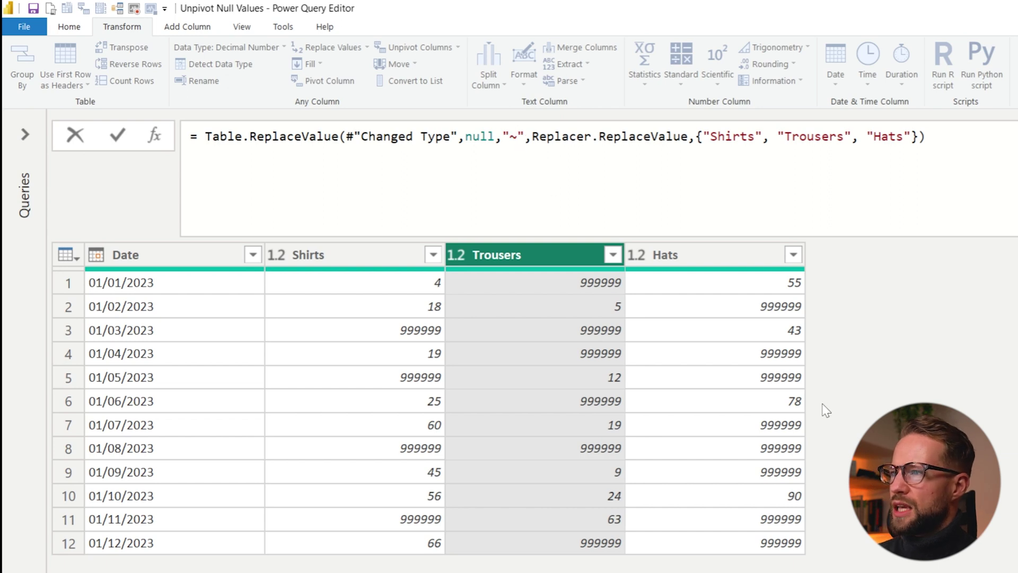
{"action": "key", "text": "Return"}
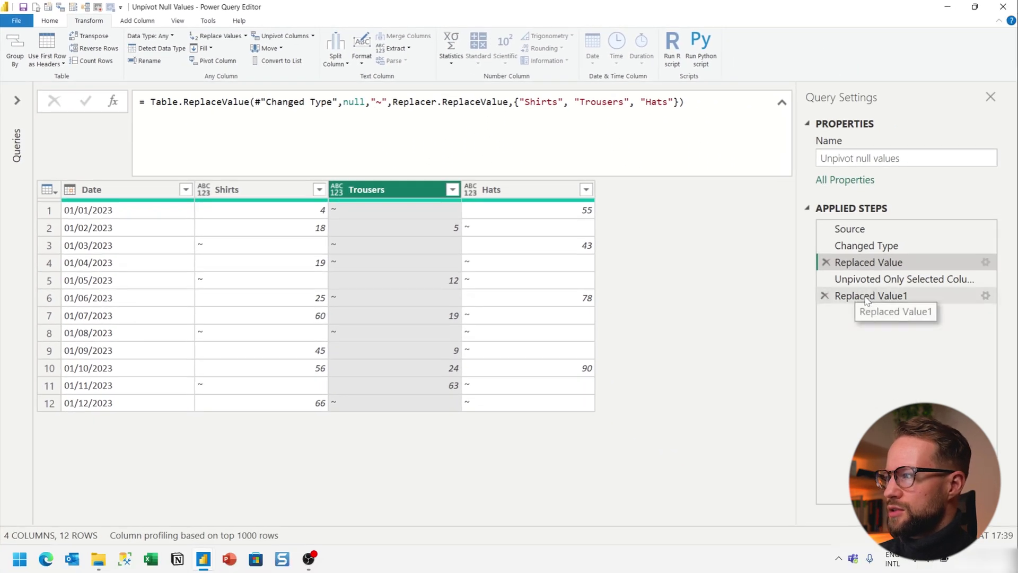
Step: Edit the Replaced Value1 formula so "~" entries are turned back into null
{"action": "left_click", "coordinate": [844, 295]}
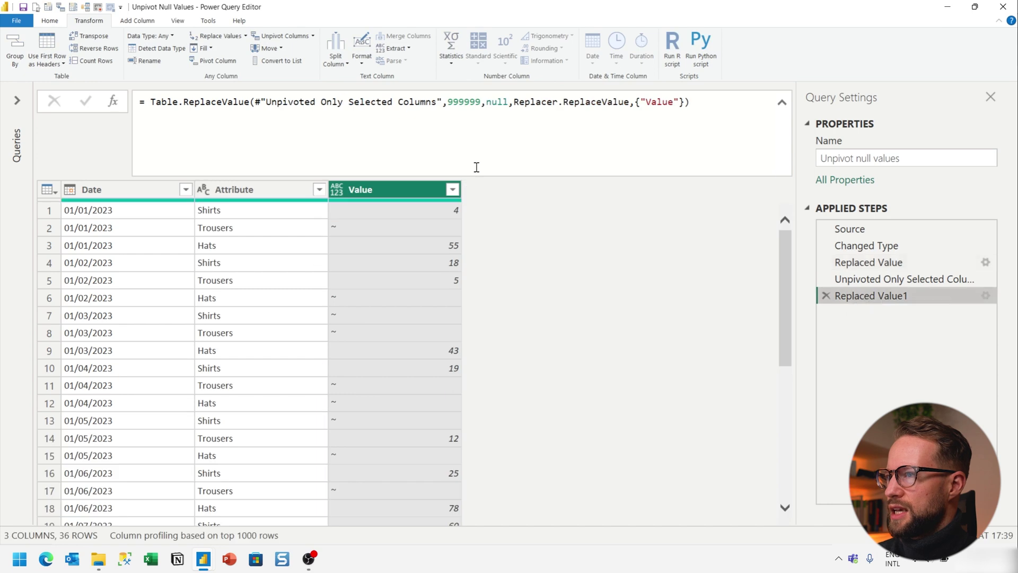
{"action": "double_click", "coordinate": [463, 101]}
{"action": "type", "text": "\""}
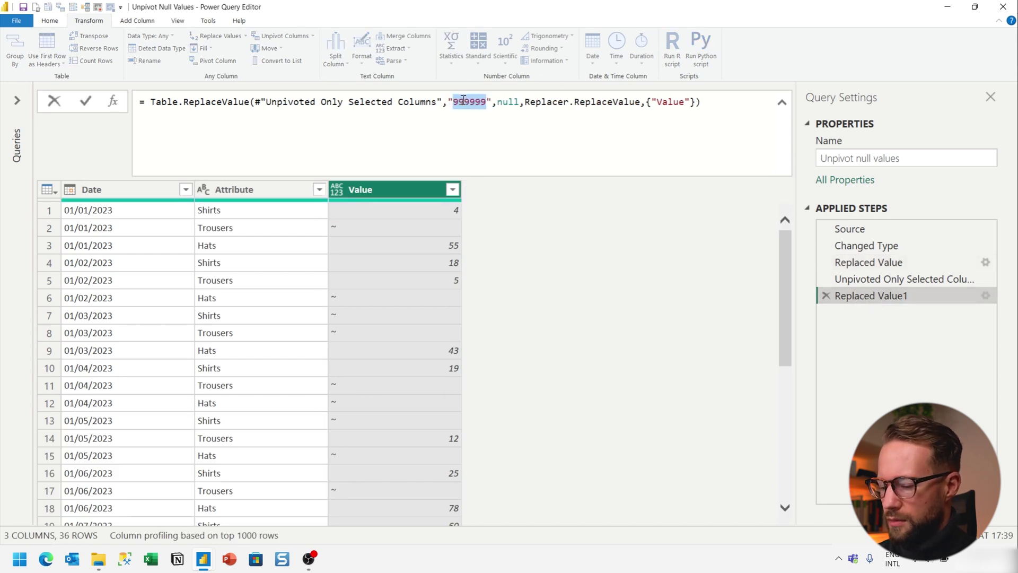
{"action": "type", "text": "~"}
{"action": "key", "text": "Return"}
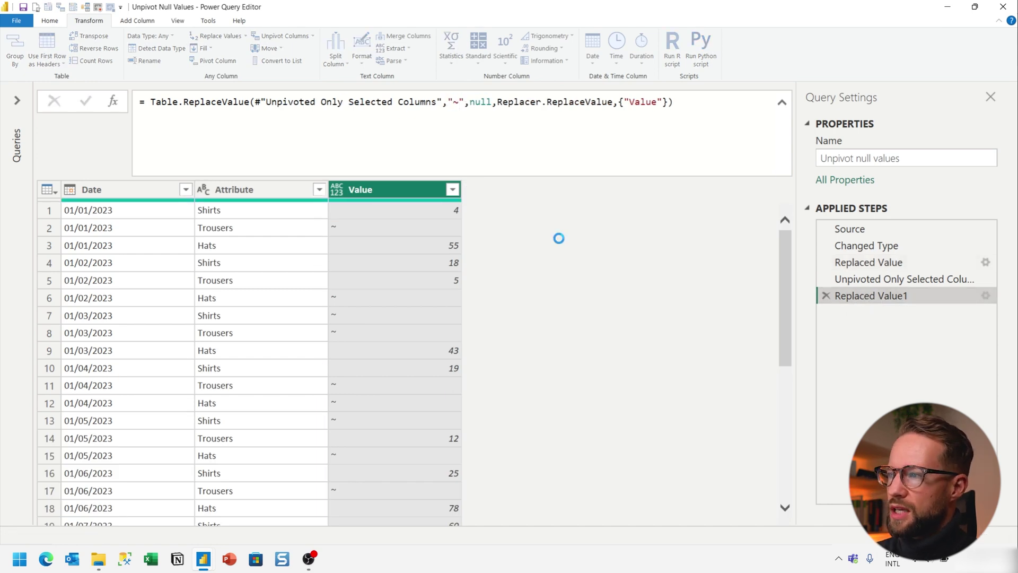